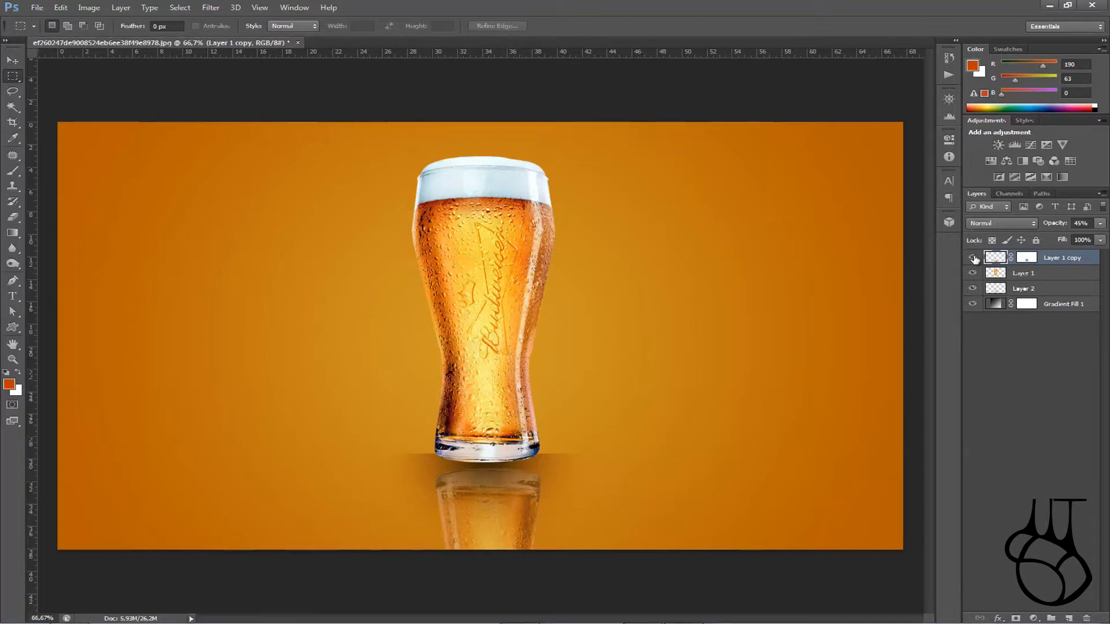
- Delete the old shadow layer, Layer 2, and the old reflection layer, Layer 1 copy
left_click(973, 259)
left_click(973, 259)
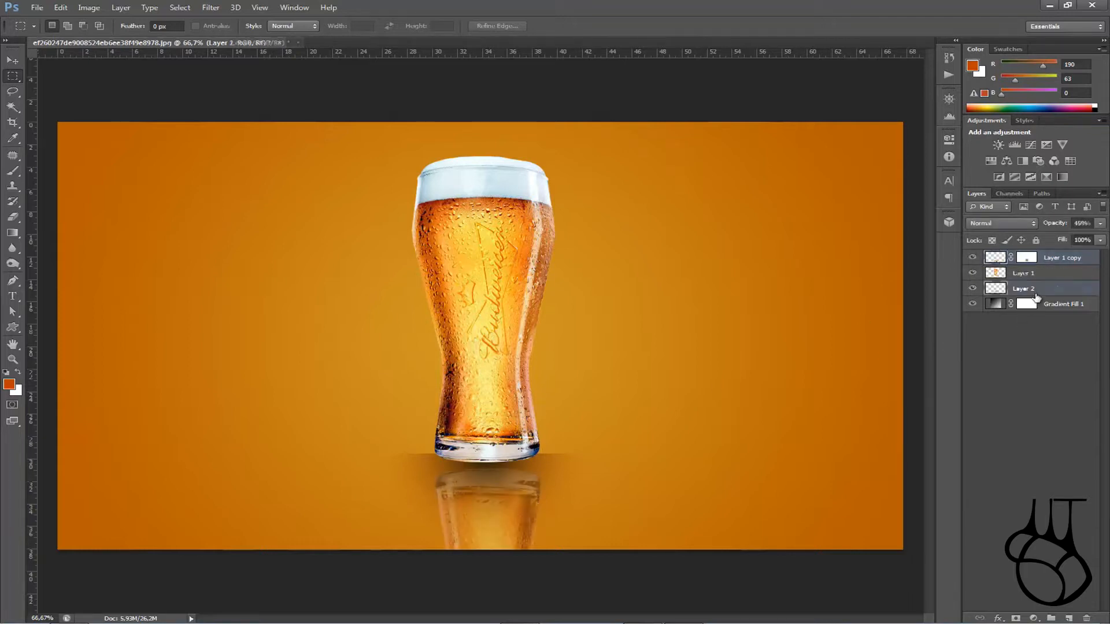
left_click(1036, 294)
key("Delete")
left_click(1050, 256)
key("Delete")
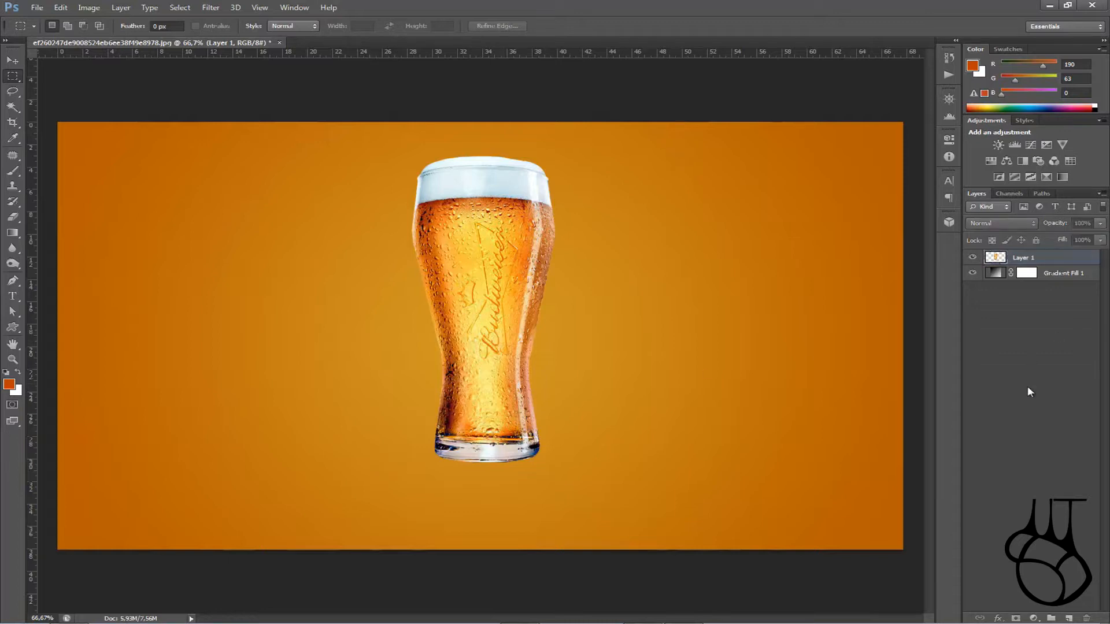
- Try to draw a gradient directly on the Gradient Fill 1 layer with the Gradient tool
left_click(1044, 275)
left_click_drag(618, 443, 749, 340)
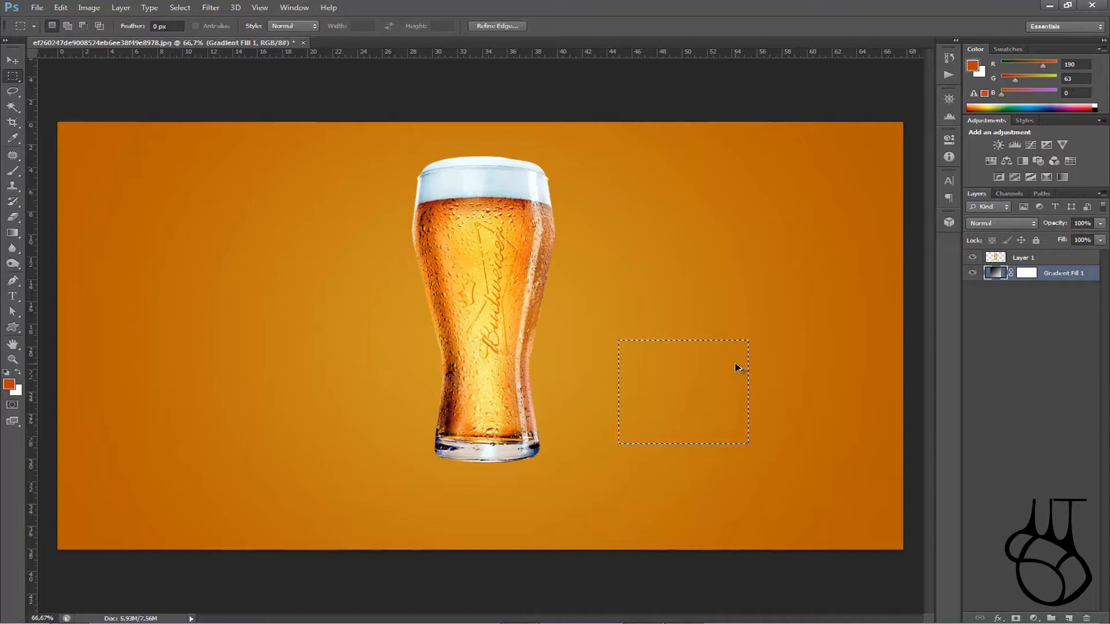
key("ctrl+d")
key("g")
left_click(636, 344)
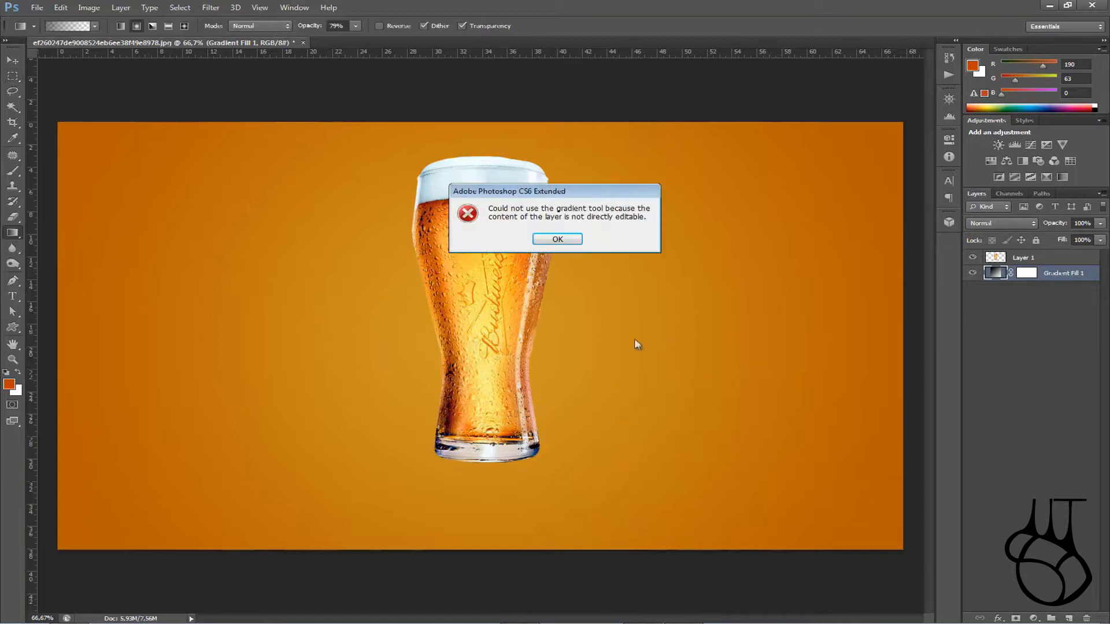
left_click(557, 239)
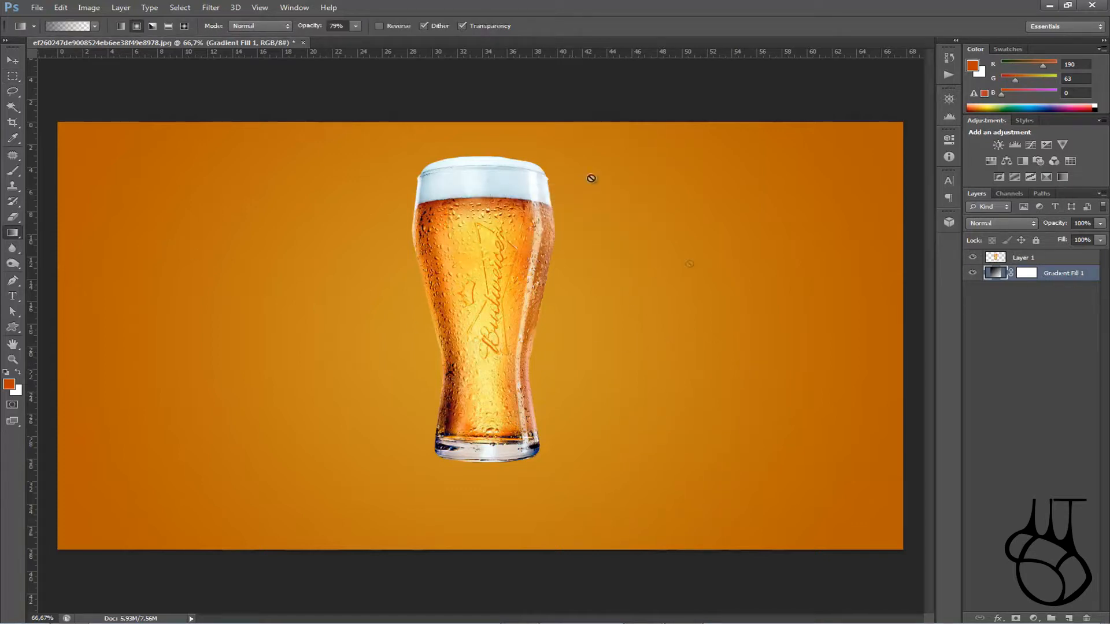
left_click(795, 245)
left_click(575, 240)
left_click(572, 240)
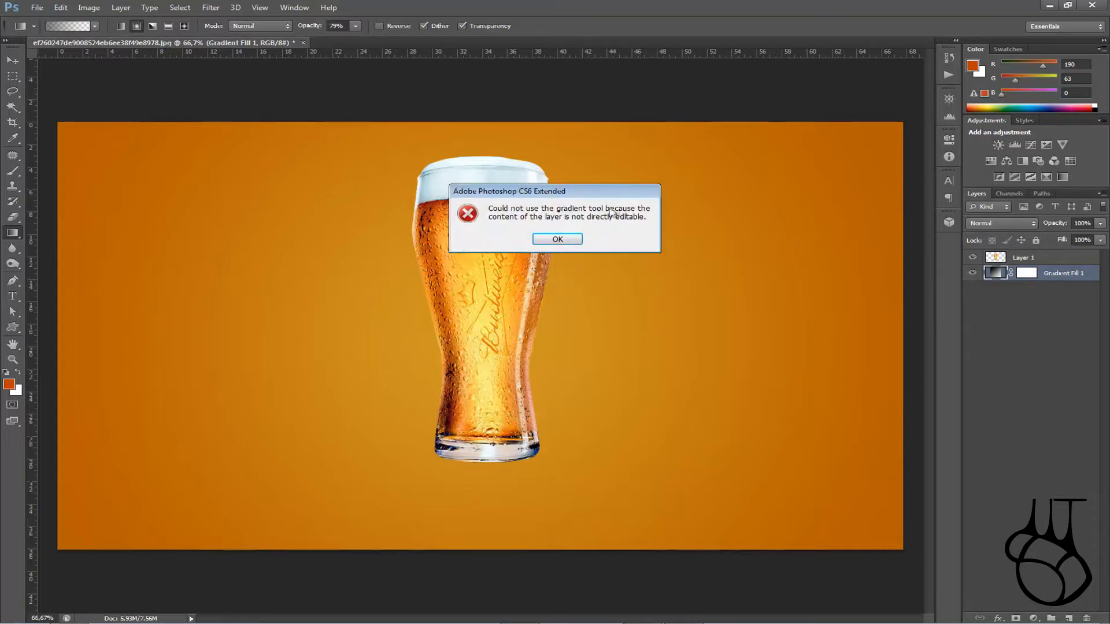
left_click(564, 240)
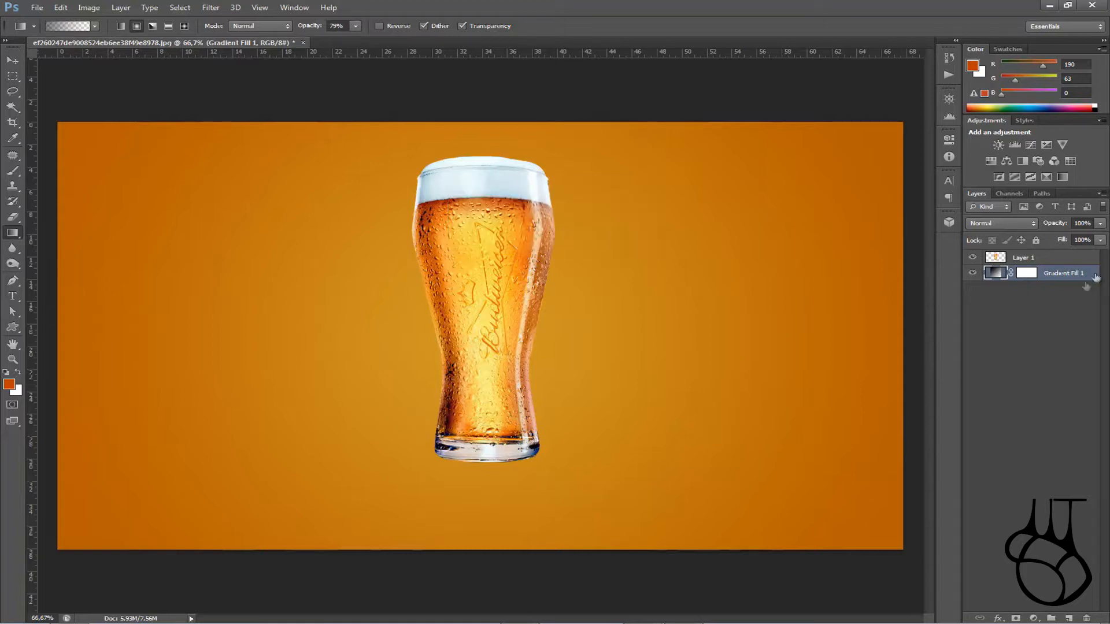
- Create a new empty layer between Gradient Fill 1 and the glass layer and make it the active layer
left_click(1067, 617)
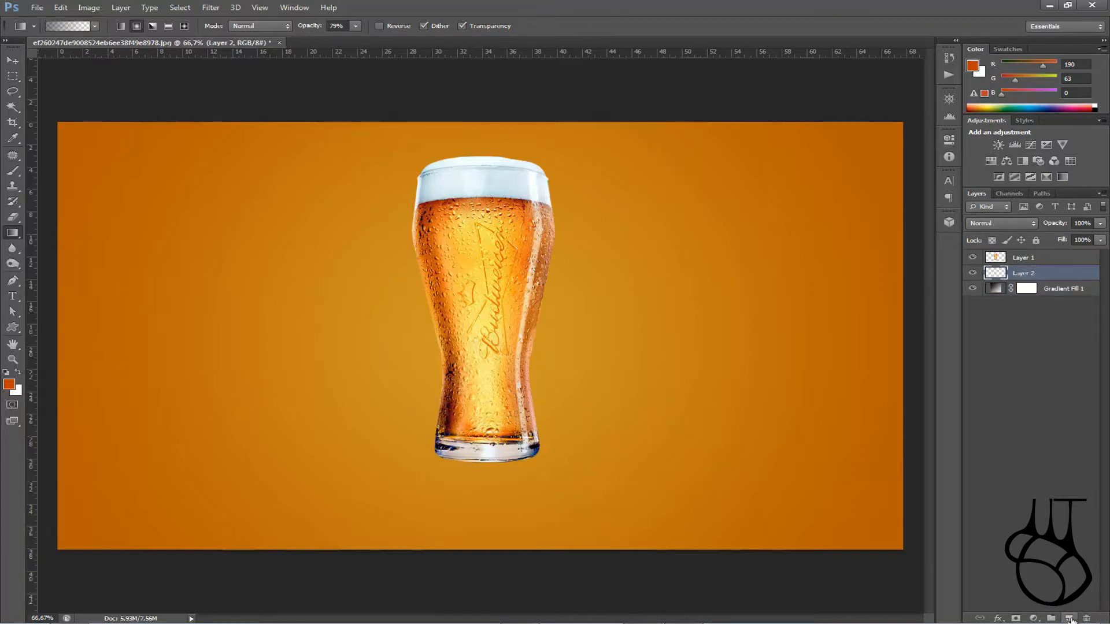
mouse_move(1020, 259)
left_mouse_down()
mouse_move(1027, 279)
mouse_move(1024, 257)
left_mouse_up()
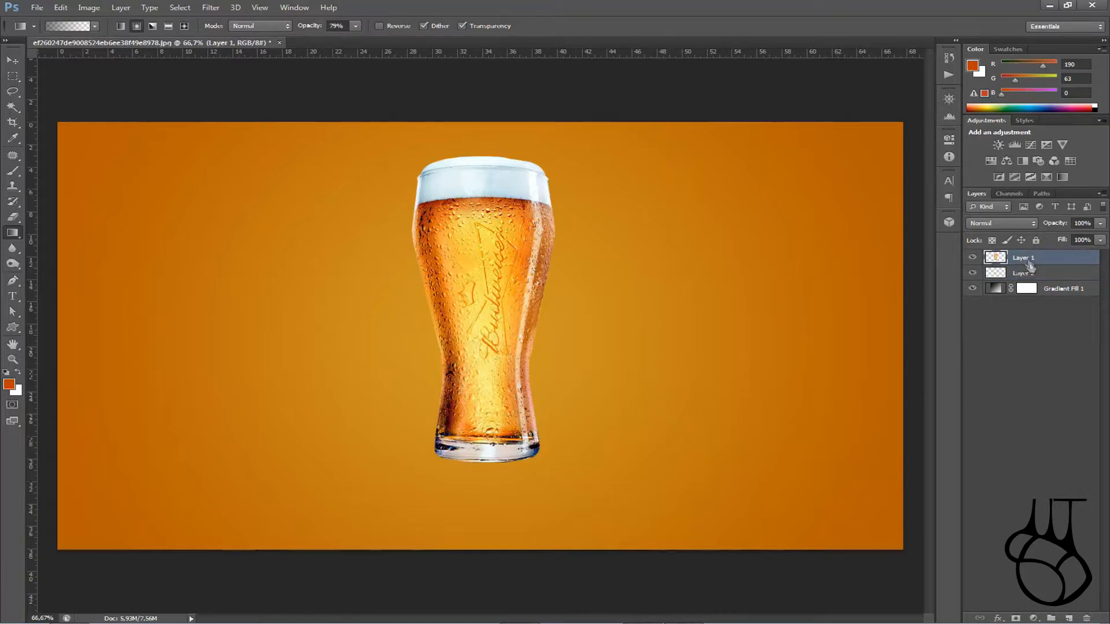
left_click(971, 259)
left_click(970, 258)
left_click(972, 258)
left_click(972, 258)
left_click(1045, 276)
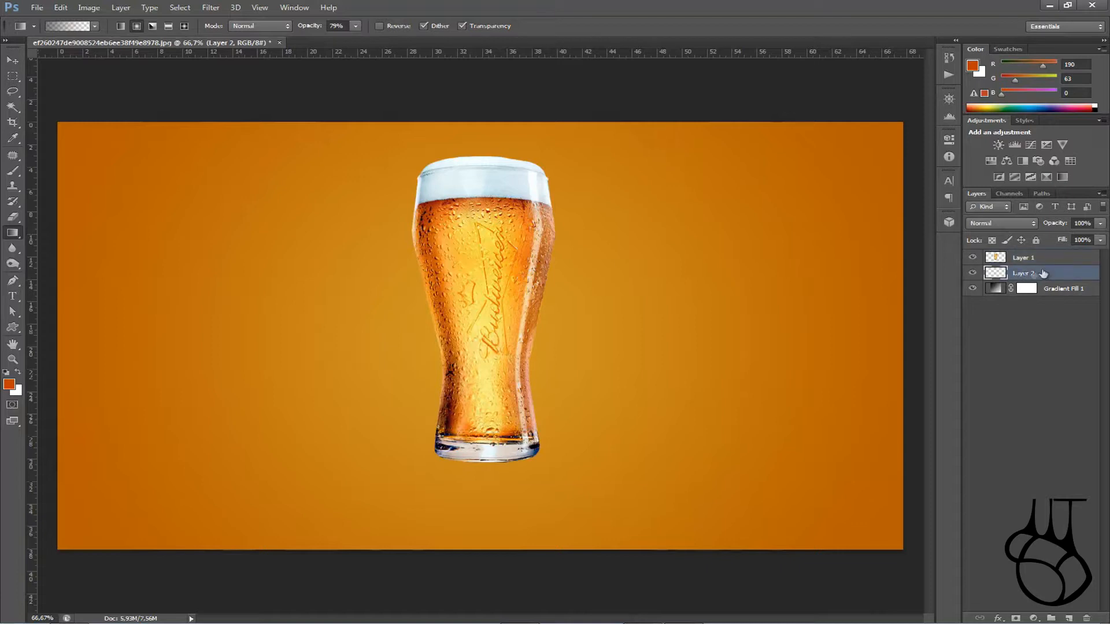
- Make a full-width rectangular marquee selection from the base of the glass down to the lower edge of the canvas
key("m")
right_click(13, 76)
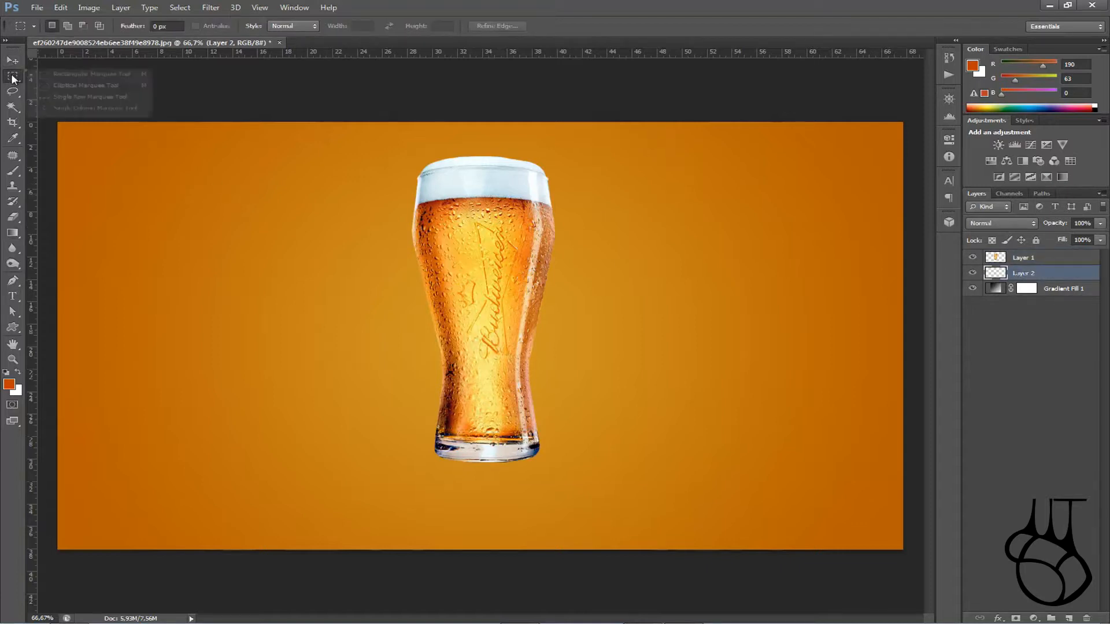
left_click(60, 80)
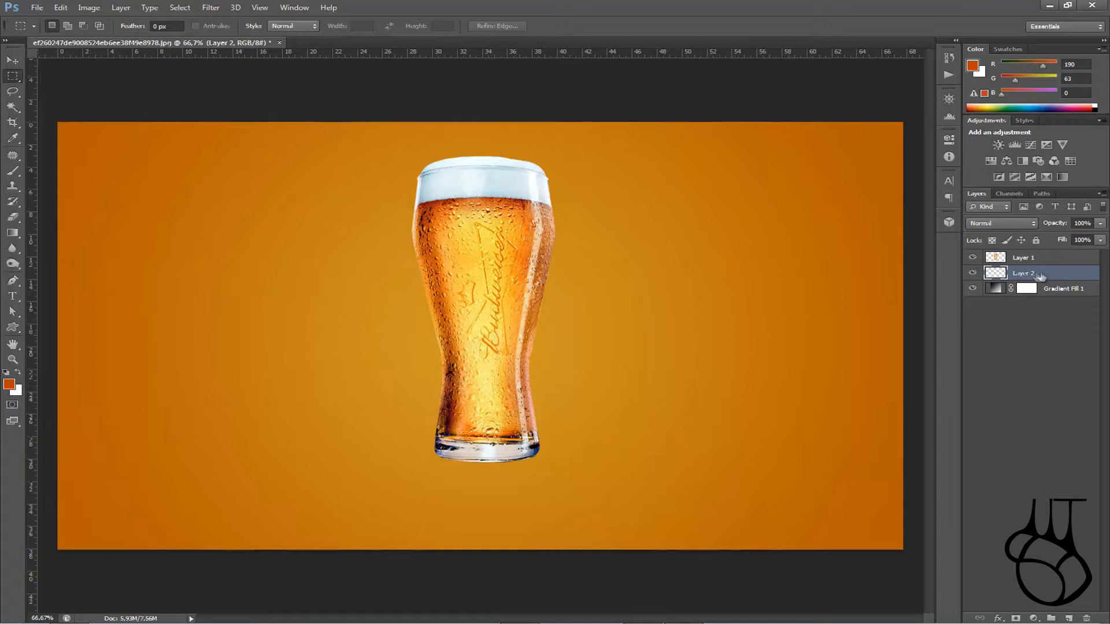
left_click_drag(53, 452, 913, 552)
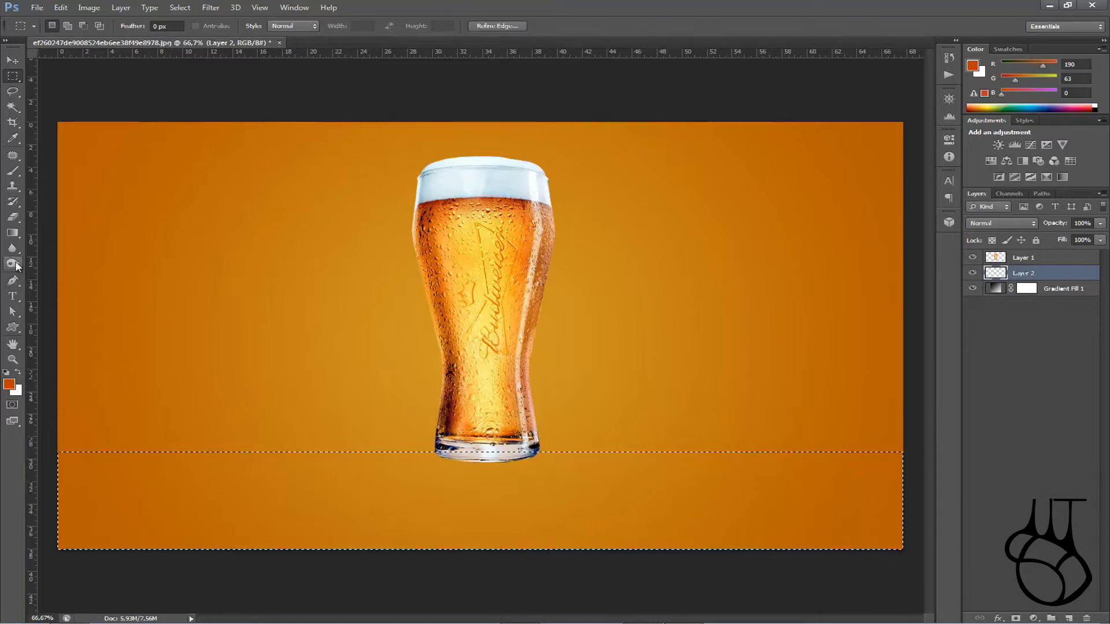
- Set up the Gradient tool with the Foreground to Transparent preset and change its starting colour stop to black
key("g")
right_click(12, 233)
left_click(47, 231)
left_click(64, 26)
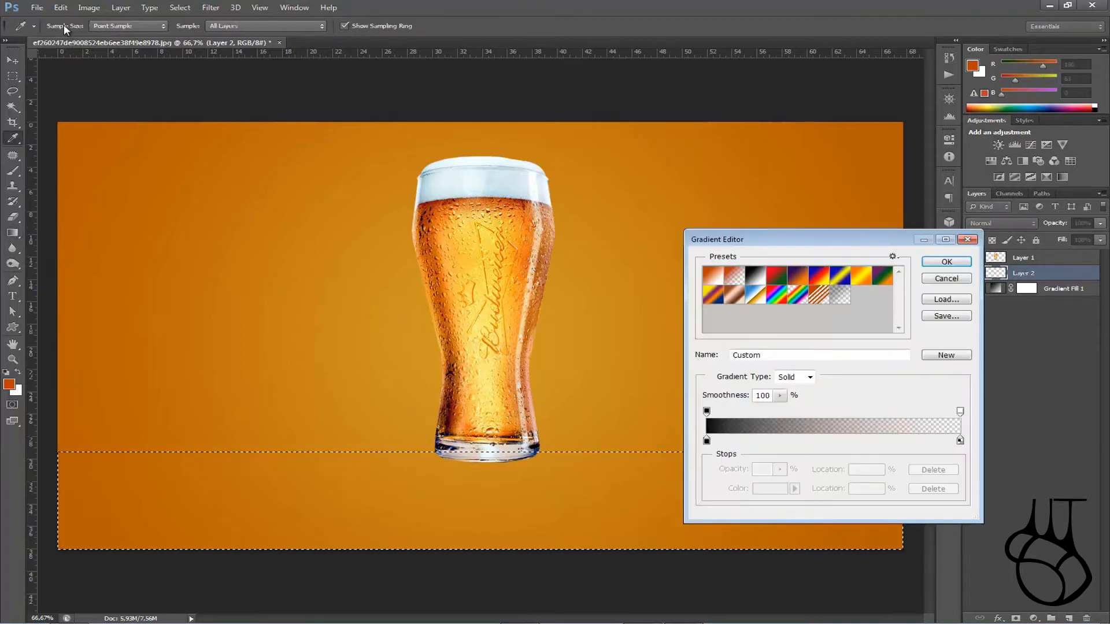
left_click(968, 241)
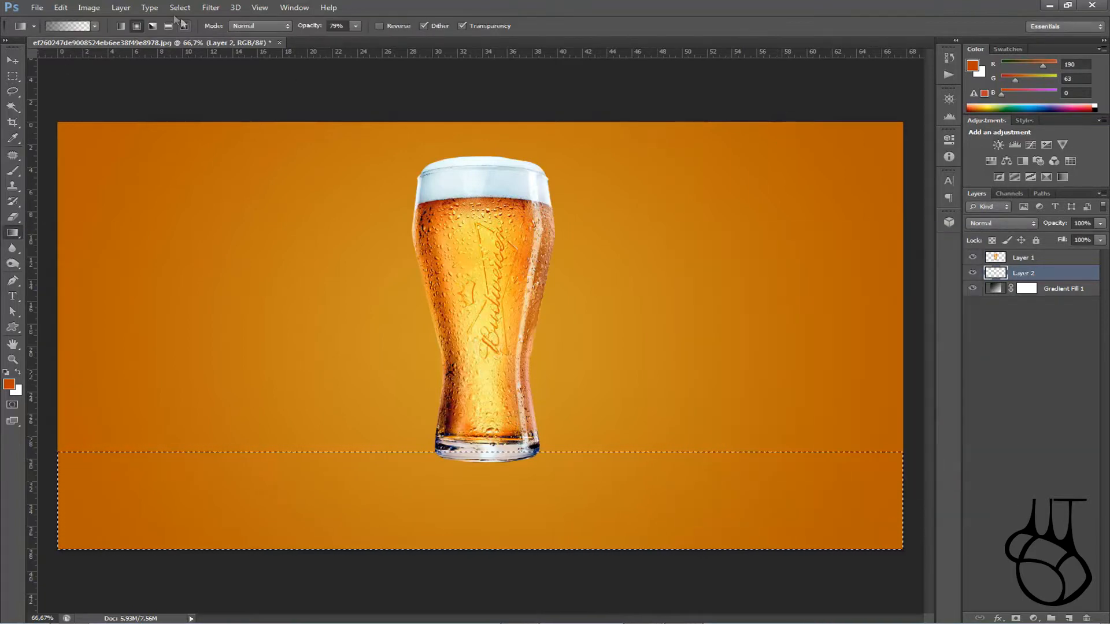
left_click(77, 27)
left_click(967, 239)
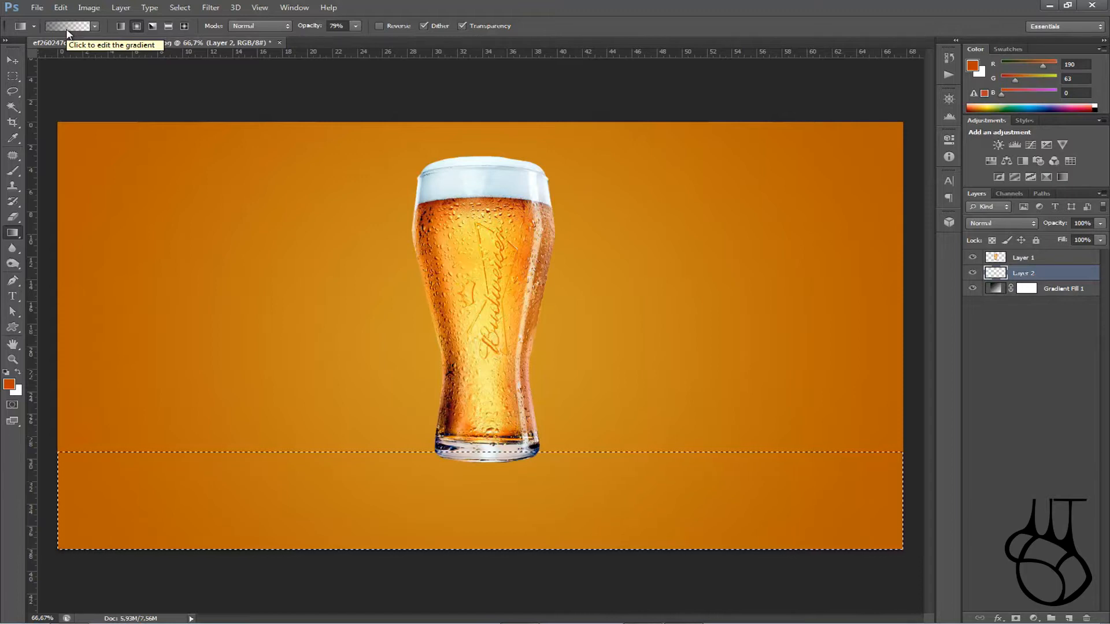
left_click(65, 25)
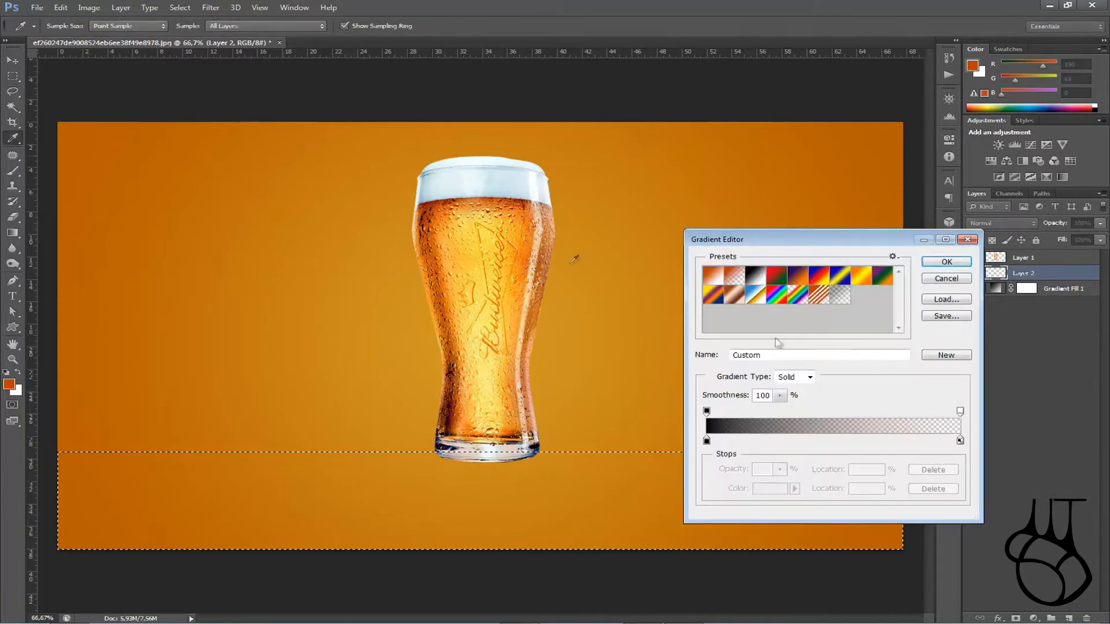
left_click(735, 282)
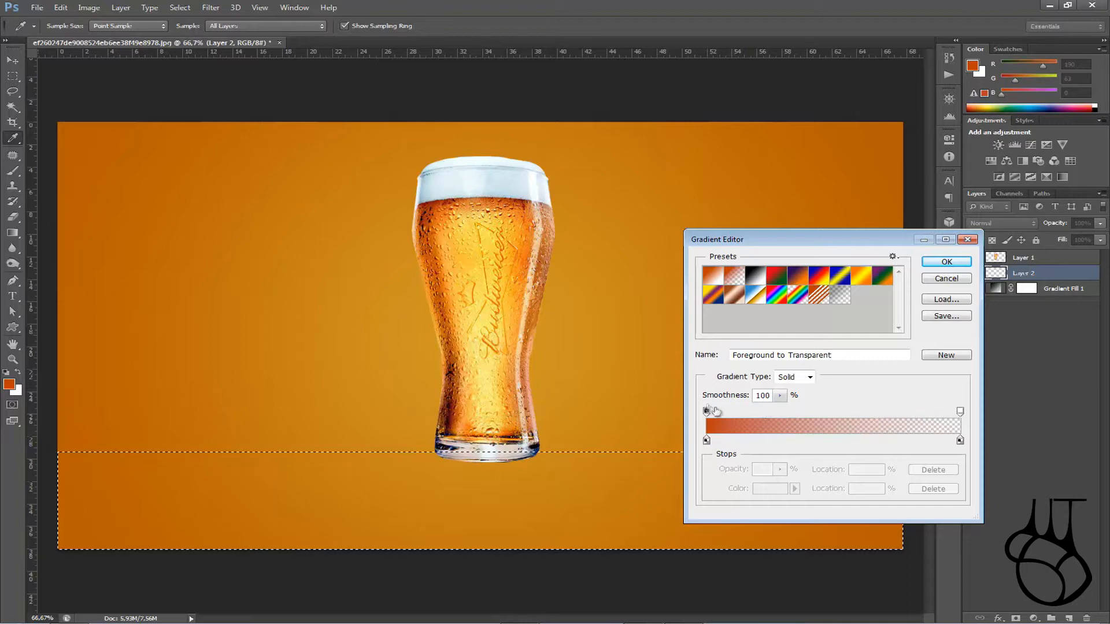
double_click(706, 442)
left_click(592, 373)
left_click(714, 215)
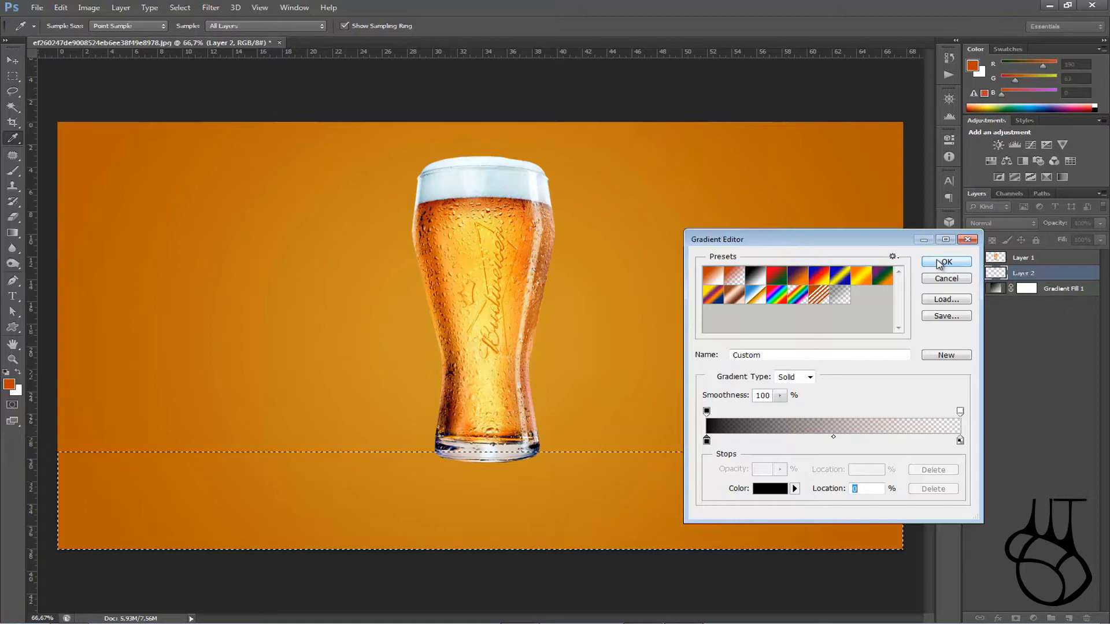
left_click(940, 263)
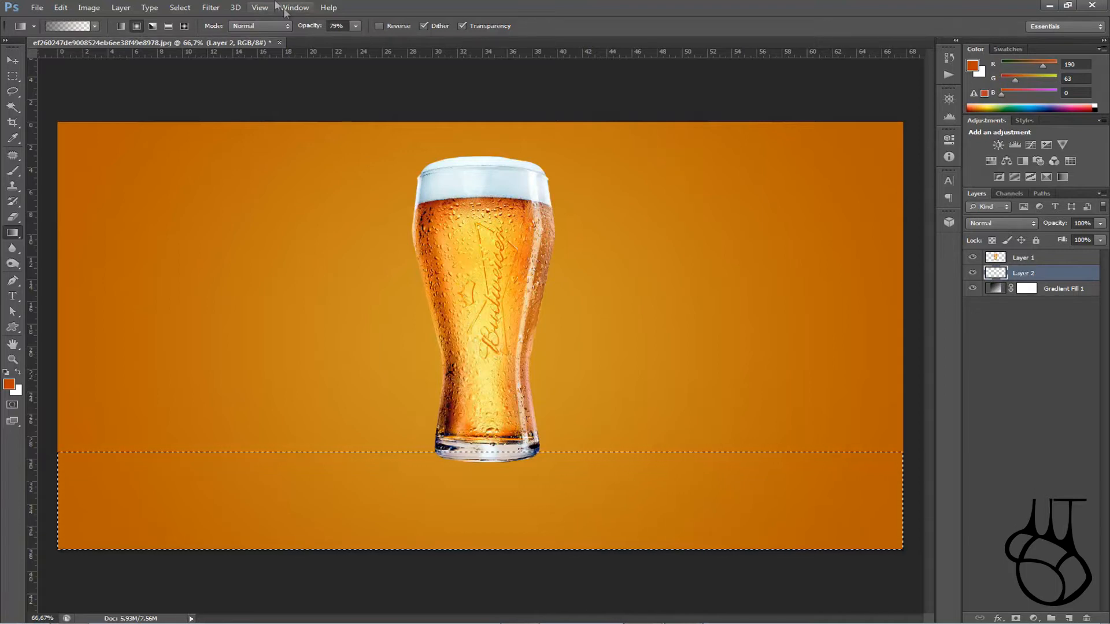
- Draw a black radial gradient shadow at 100% opacity beneath the glass inside the selection, and deselect
left_click_drag(306, 26, 332, 26)
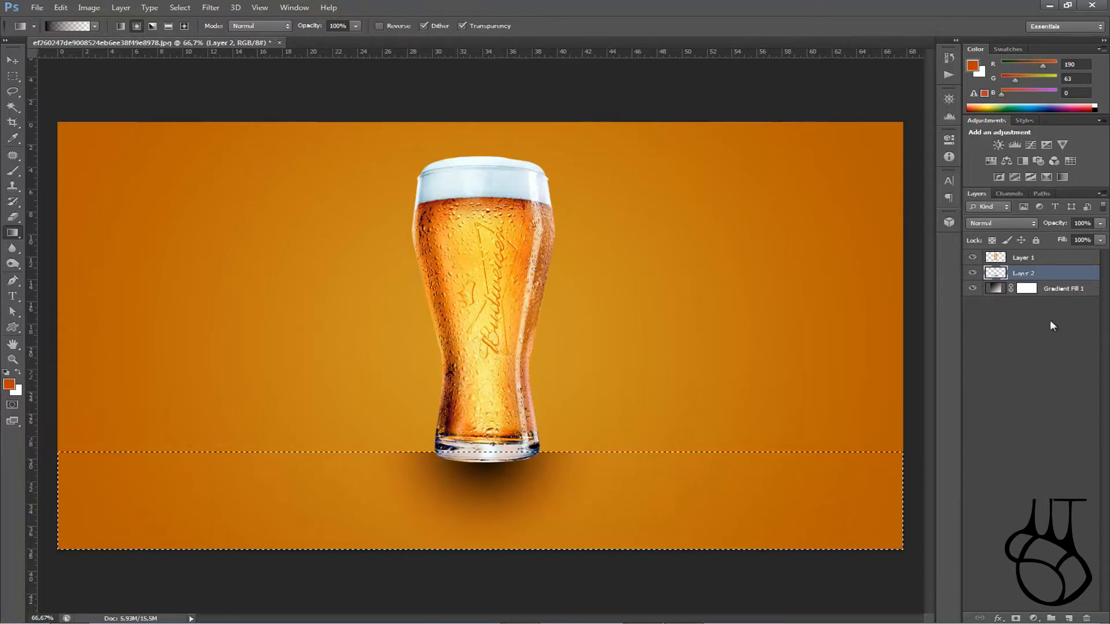
key("ctrl+d")
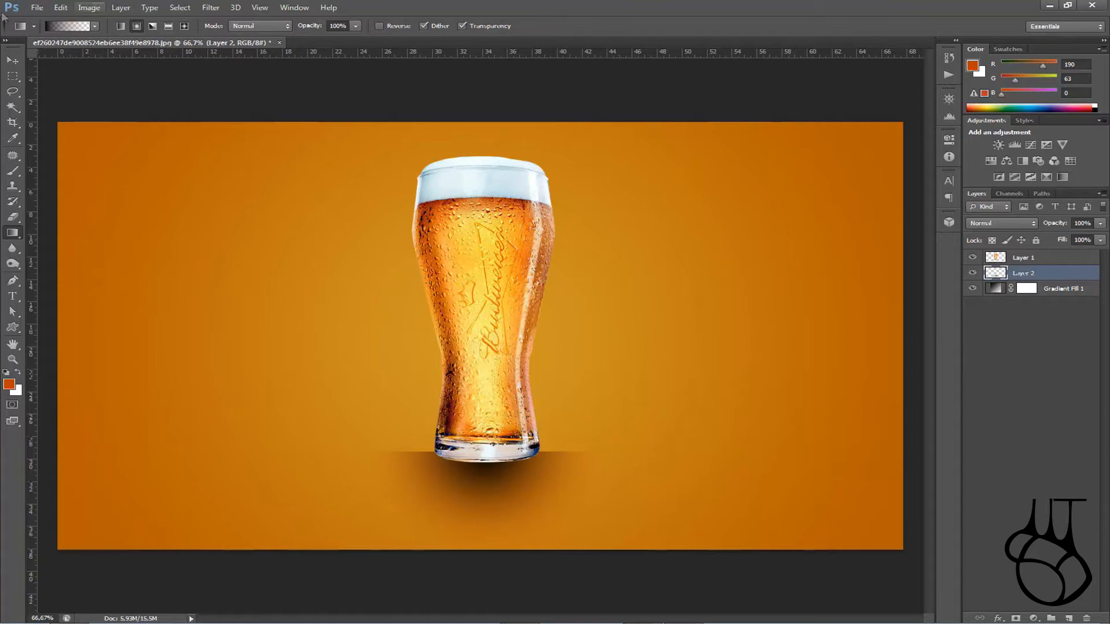
- Duplicate the glass layer, Layer 1, as Layer 1 copy within the same document
left_click(1047, 264)
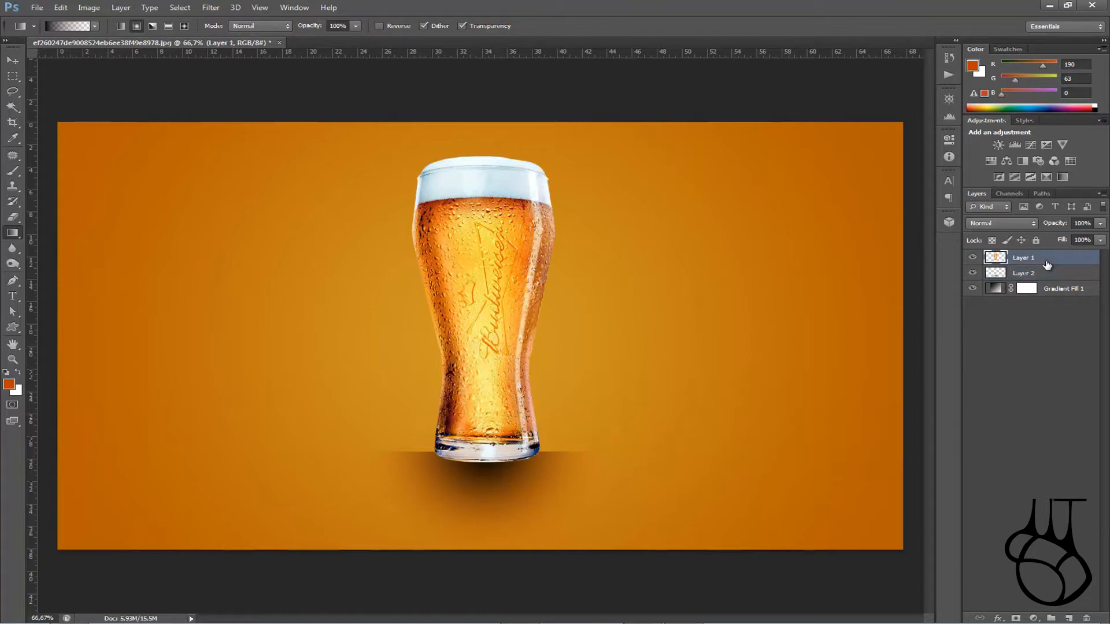
right_click(1051, 260)
left_click(1078, 395)
left_click(972, 257)
left_click(972, 257)
right_click(1046, 260)
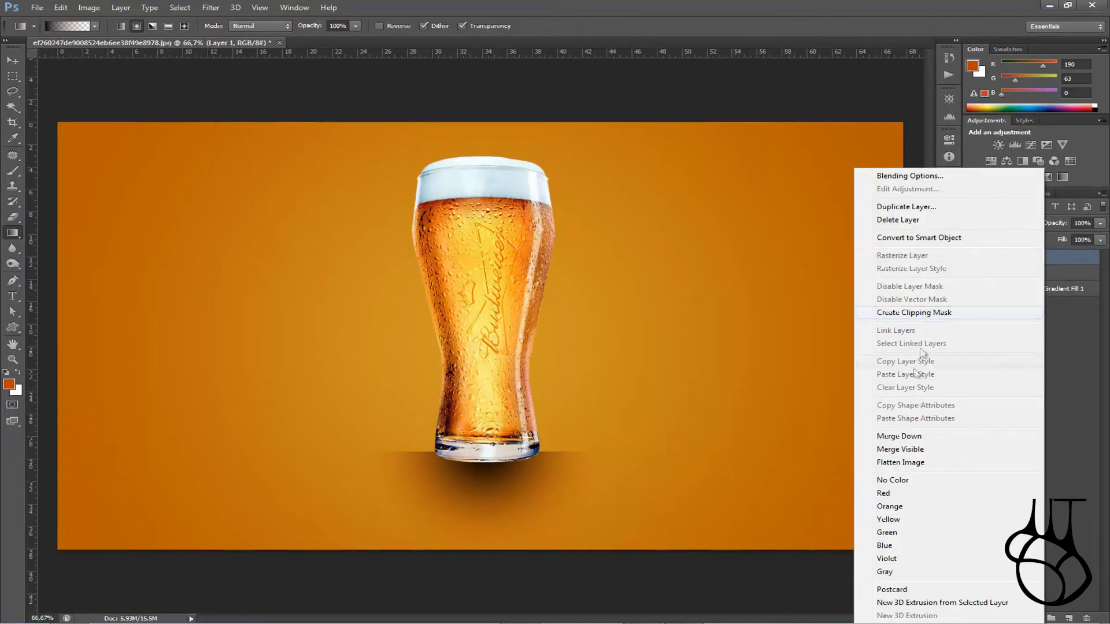
left_click(903, 206)
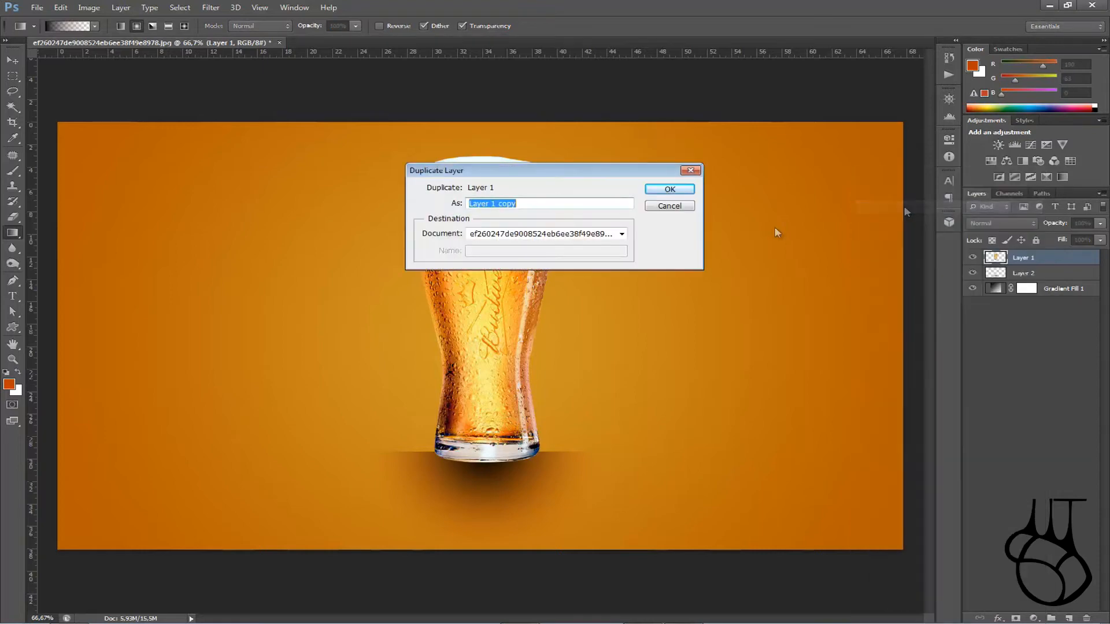
left_click(669, 189)
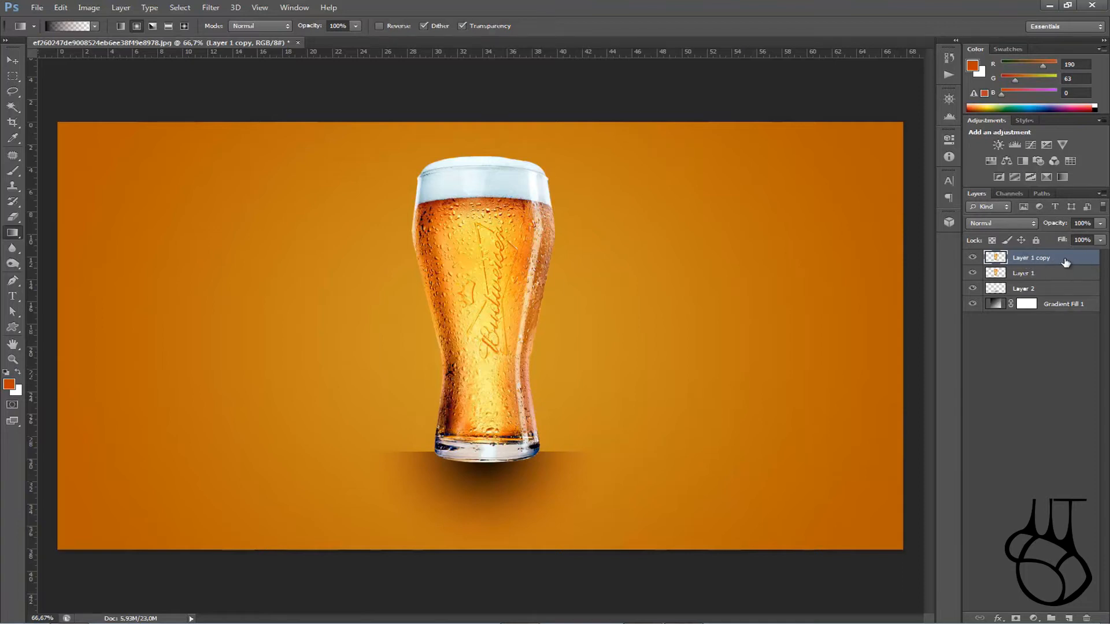
- Rotate the duplicated glass layer by 180°
left_click(61, 8)
mouse_move(107, 242)
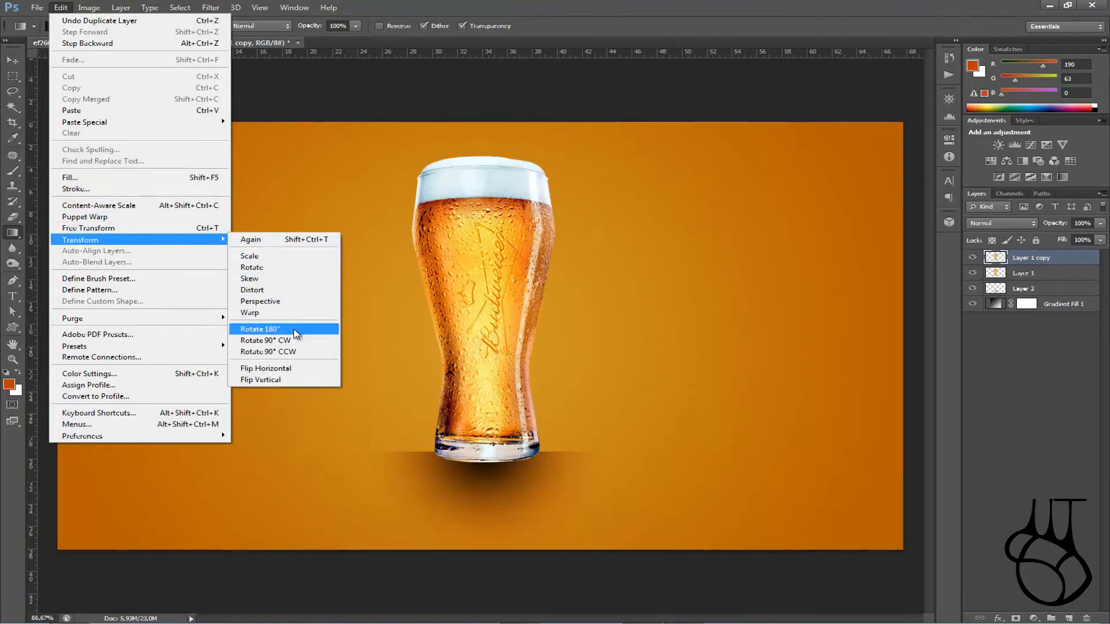
left_click(294, 331)
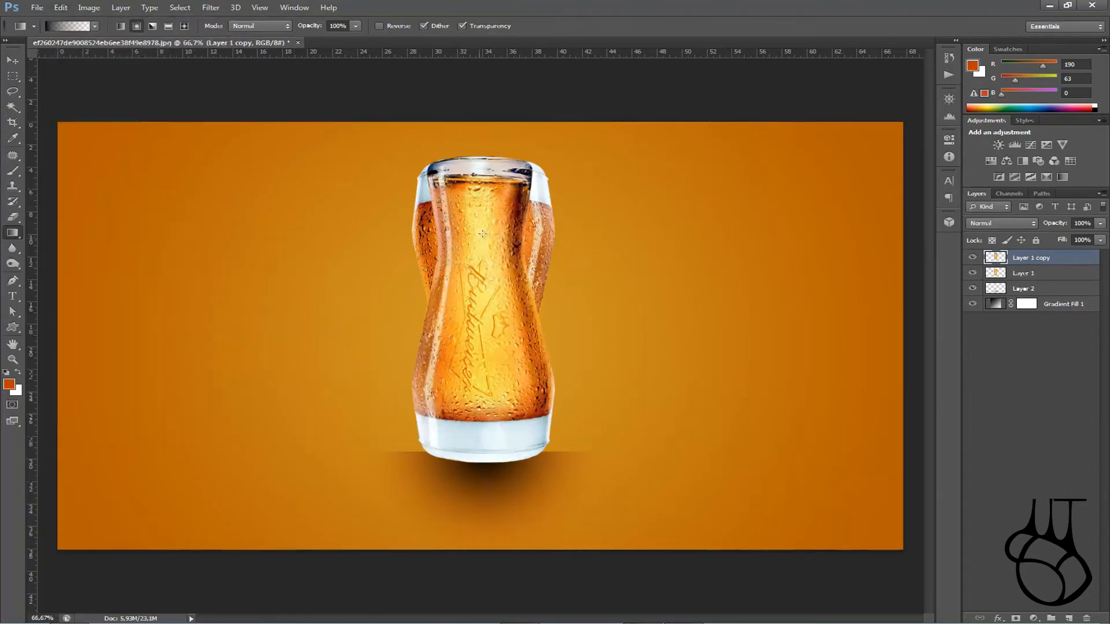
- Move the rotated glass copy about 27.8 cm down and 0.5 cm right, aligning it just below the original glass's base
left_click(12, 60)
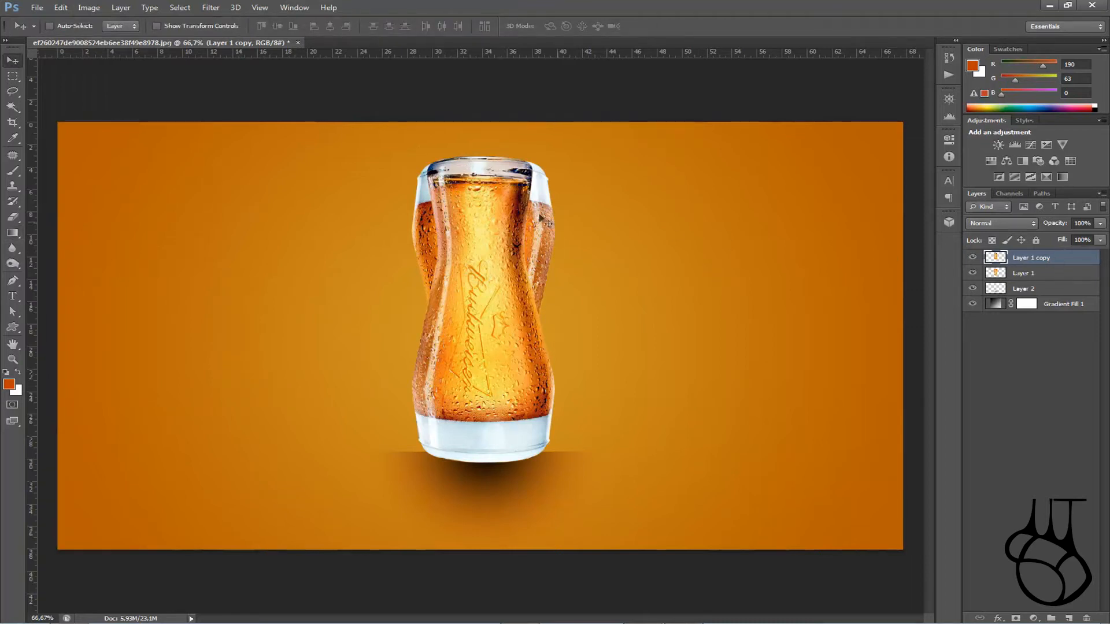
left_click_drag(483, 195, 484, 509)
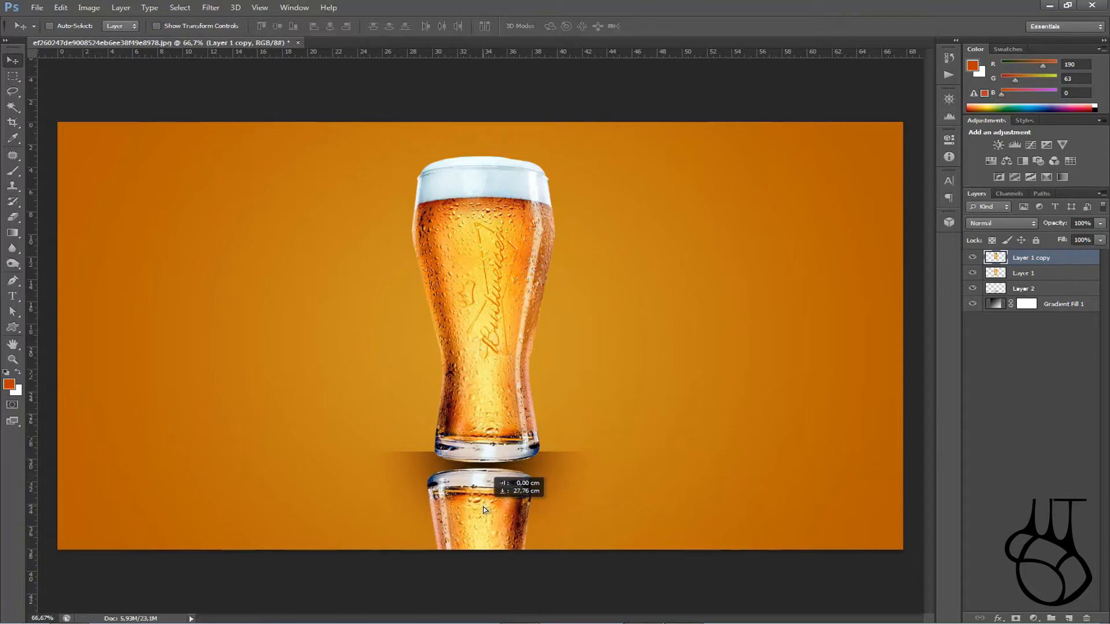
mouse_move(485, 509)
left_mouse_down()
mouse_move(493, 214)
mouse_move(491, 509)
left_mouse_up()
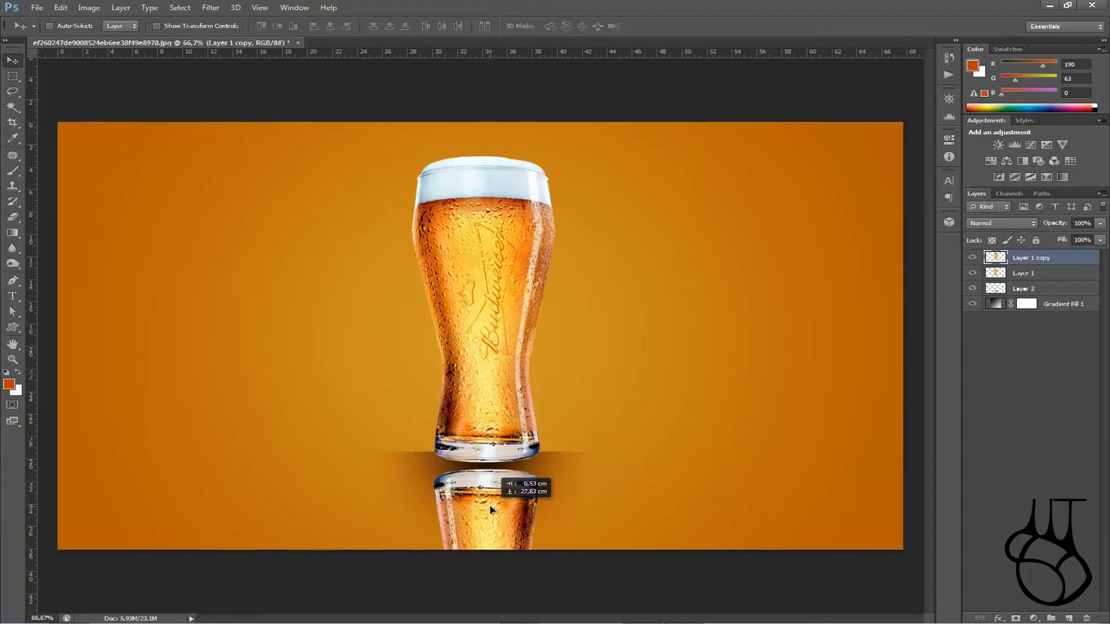
mouse_move(490, 509)
left_mouse_down()
mouse_move(651, 509)
mouse_move(487, 513)
mouse_move(488, 497)
left_mouse_up()
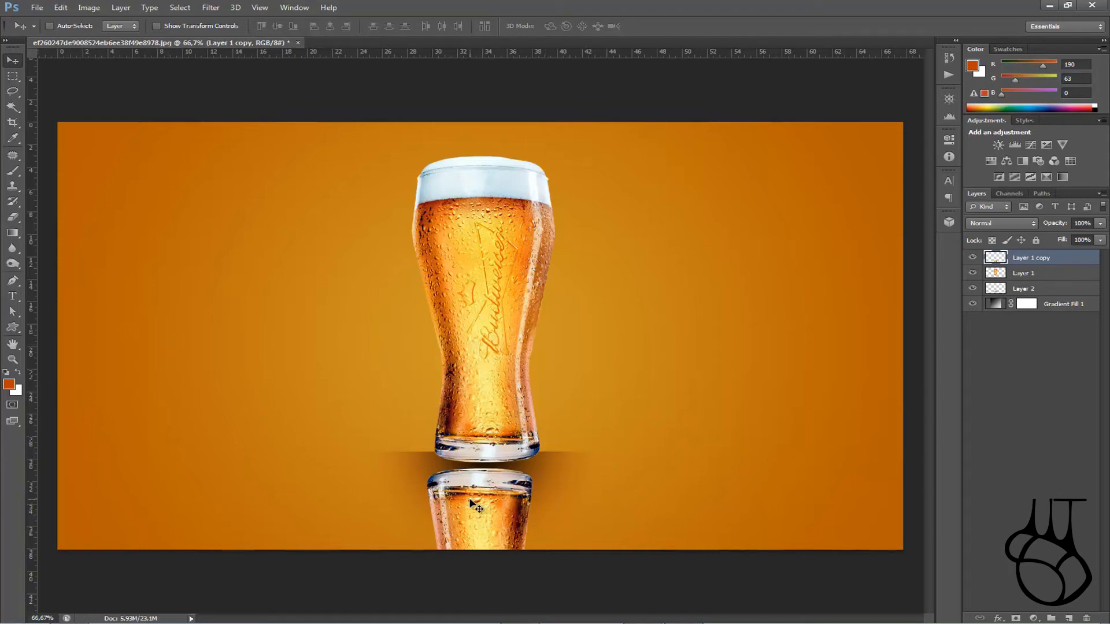
left_click_drag(470, 498, 504, 495)
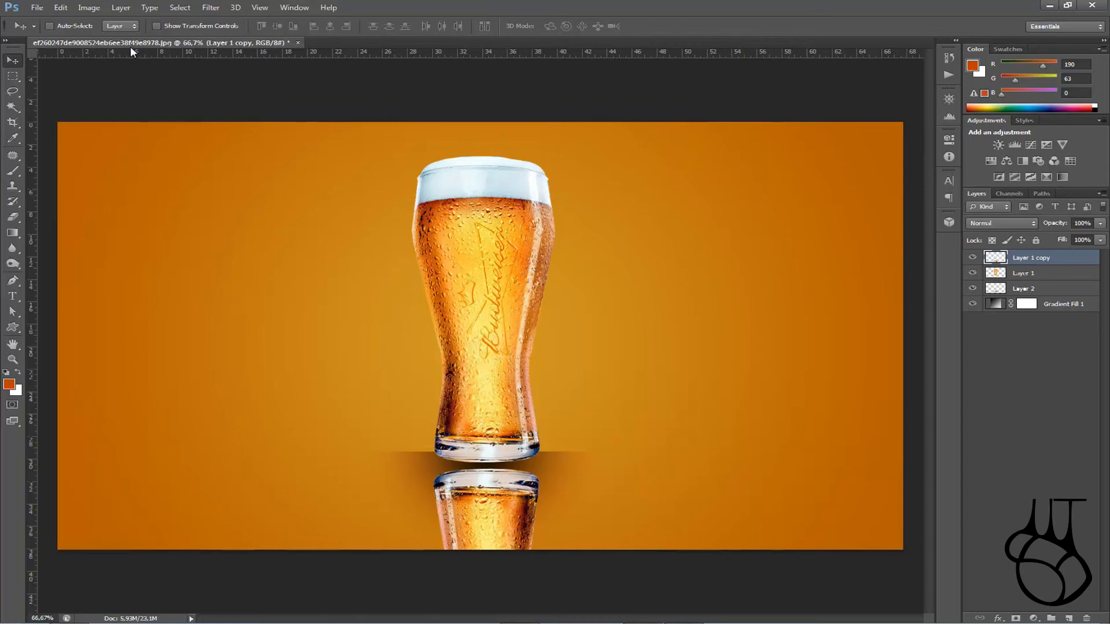
- Add a Reveal All layer mask to the reflected glass layer, Layer 1 copy
left_click(121, 8)
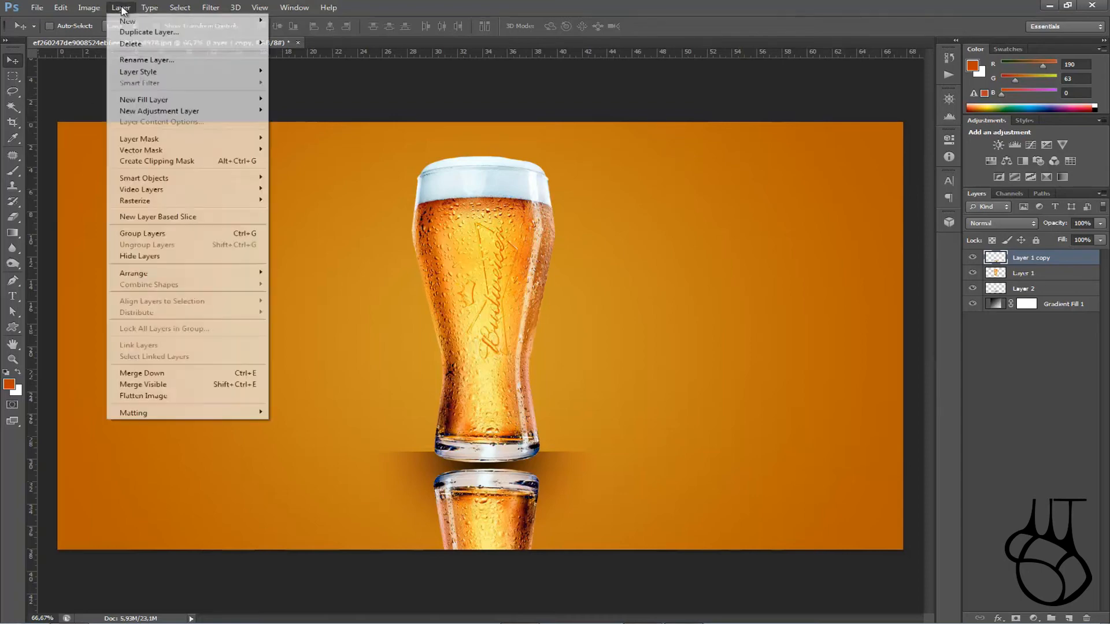
mouse_move(153, 140)
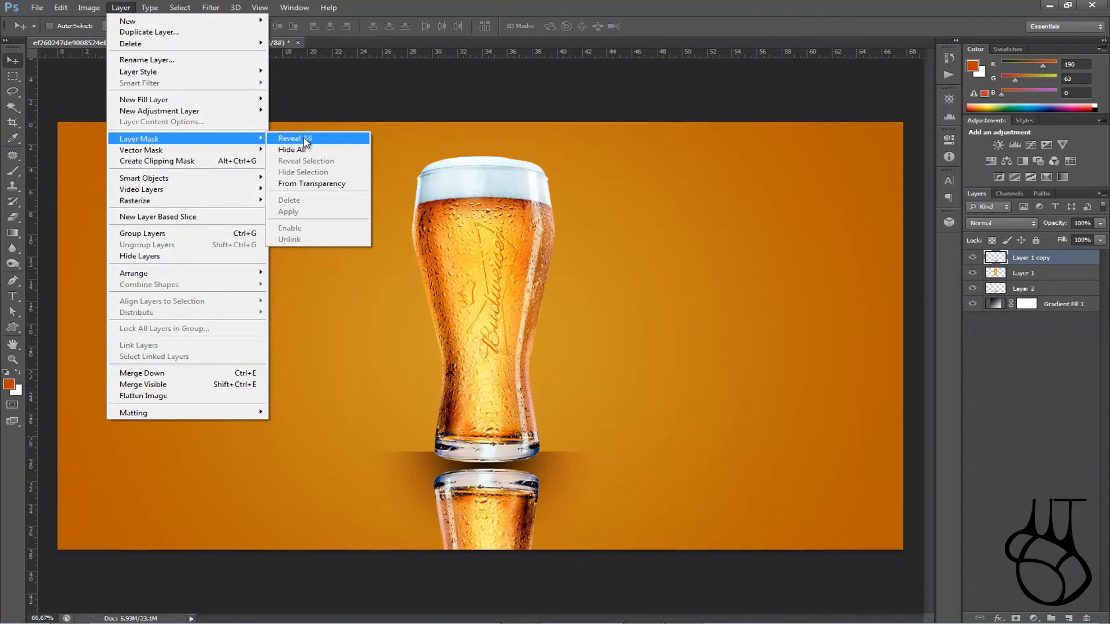
left_click(306, 142)
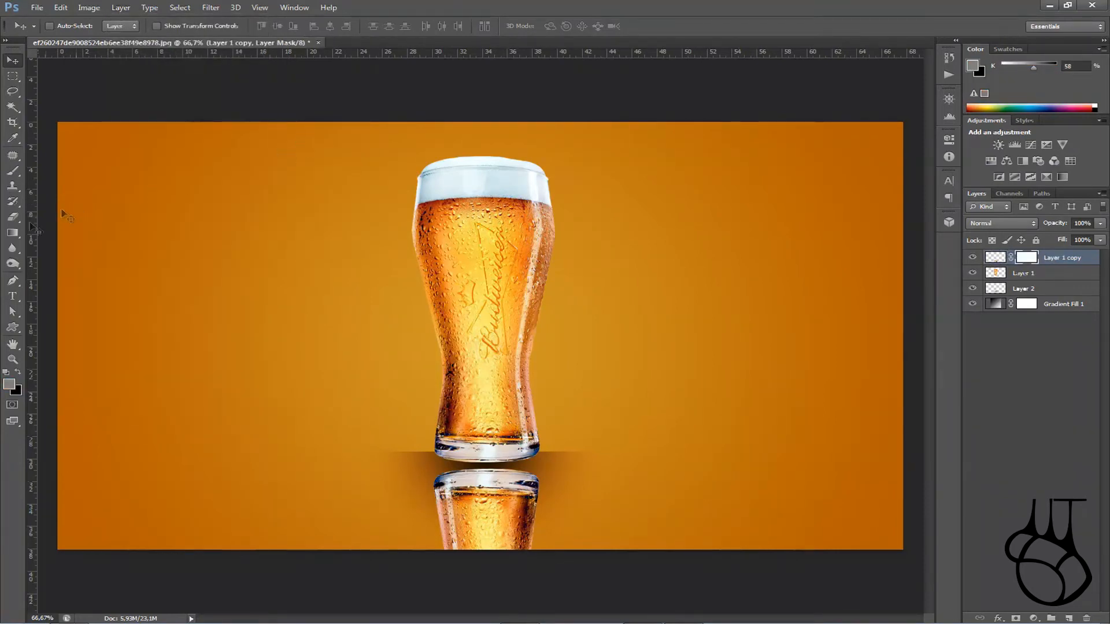
- Set up the Gradient tool with a linear gradient fading from black to transparent
left_click(14, 232)
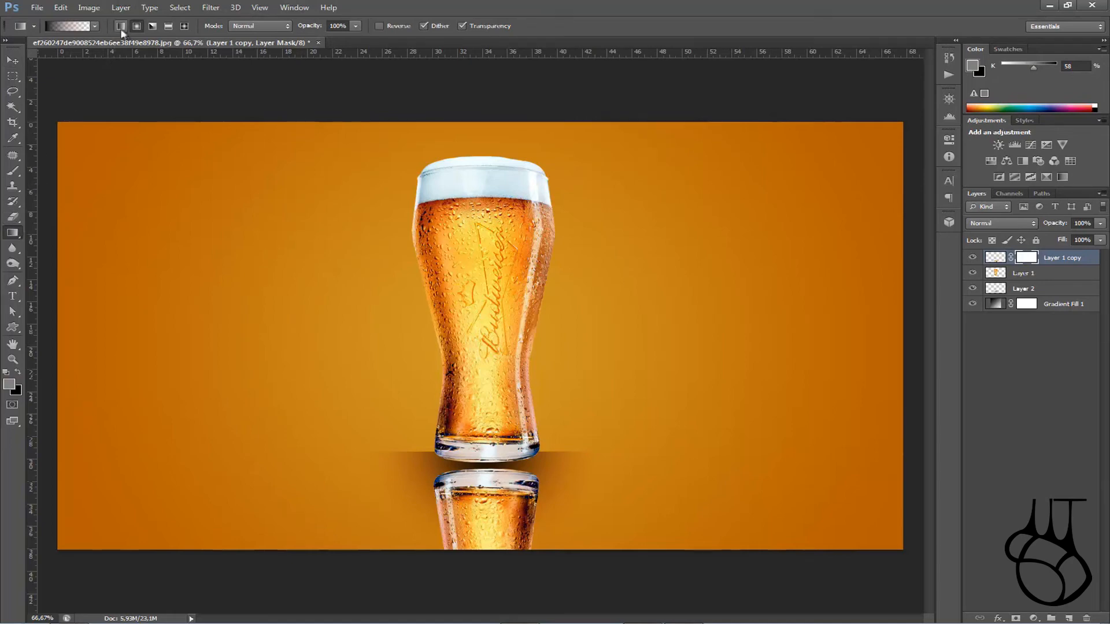
right_click(14, 248)
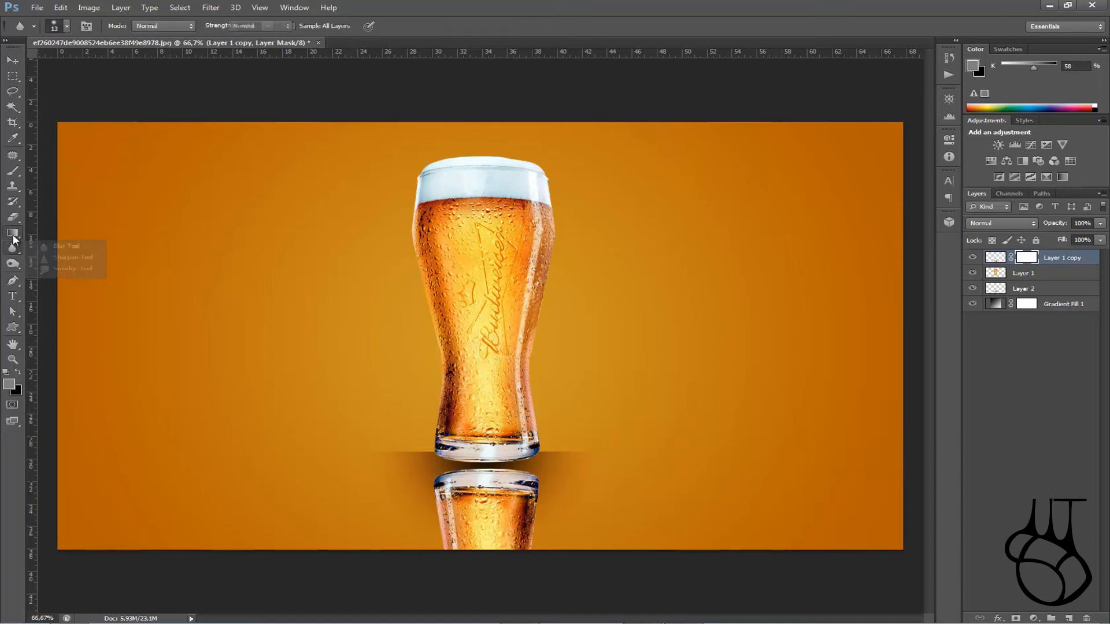
right_click(14, 237)
left_click(78, 231)
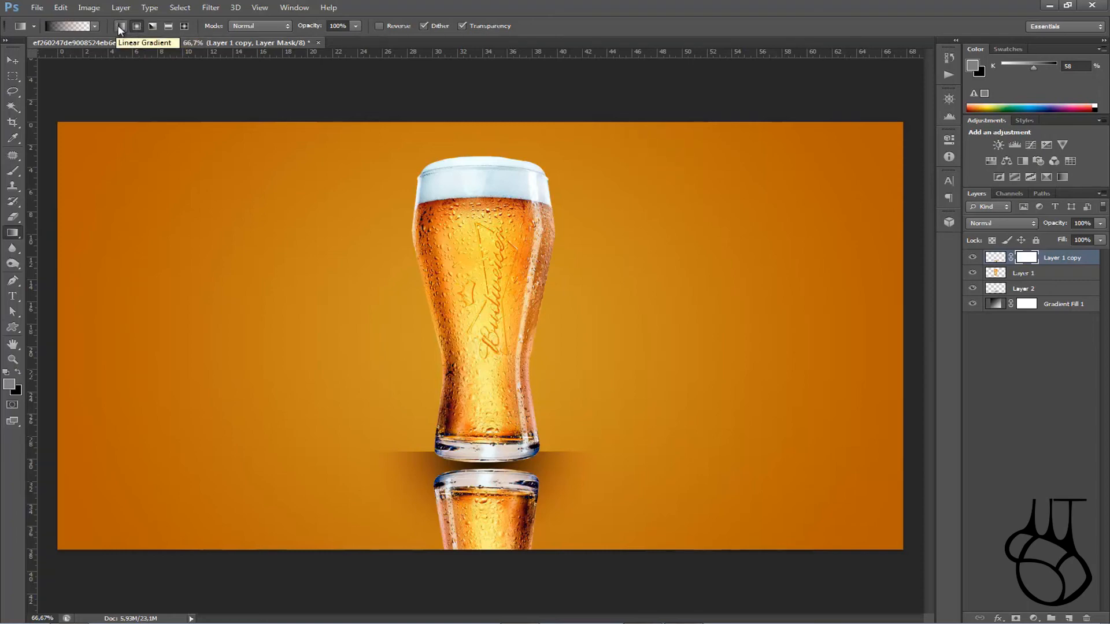
left_click(71, 26)
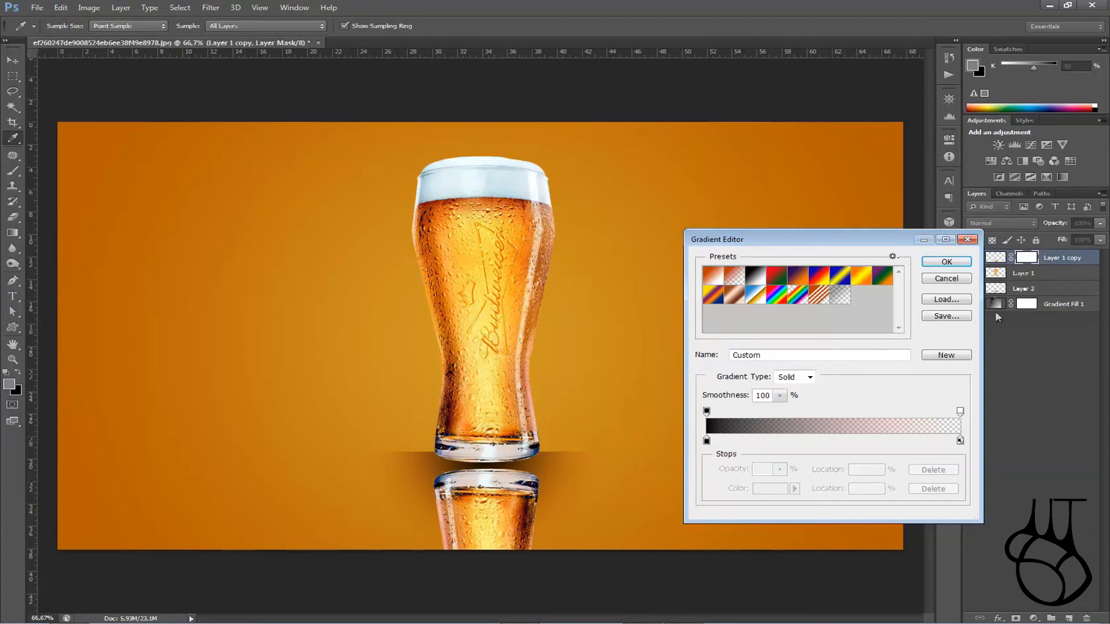
left_click(946, 262)
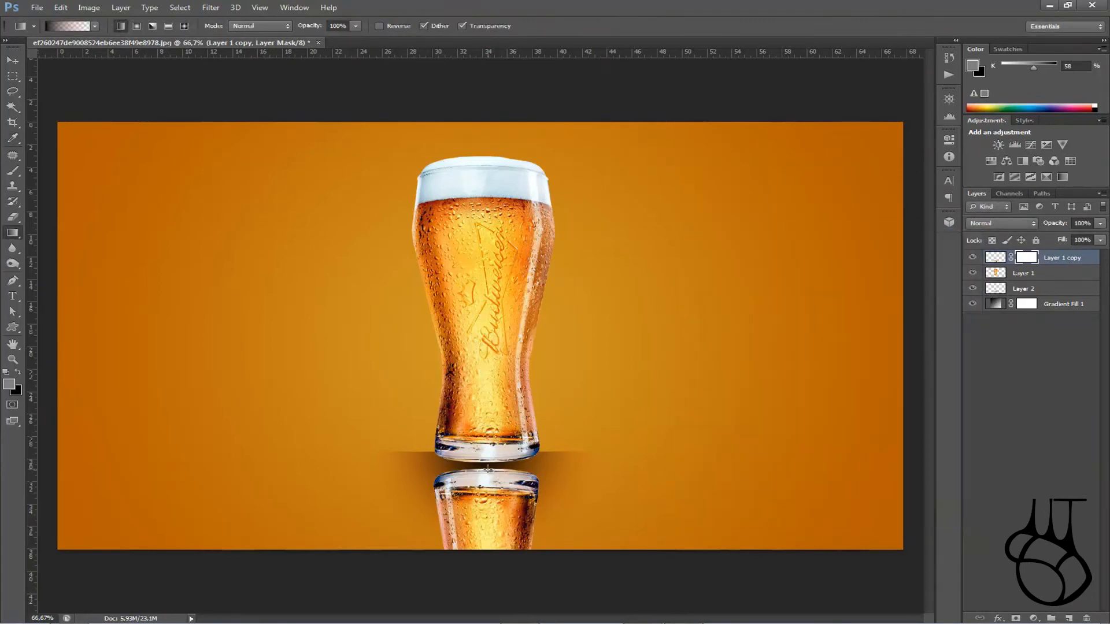
left_click_drag(487, 470, 488, 558)
key("ctrl+z")
left_click_drag(494, 478, 490, 547)
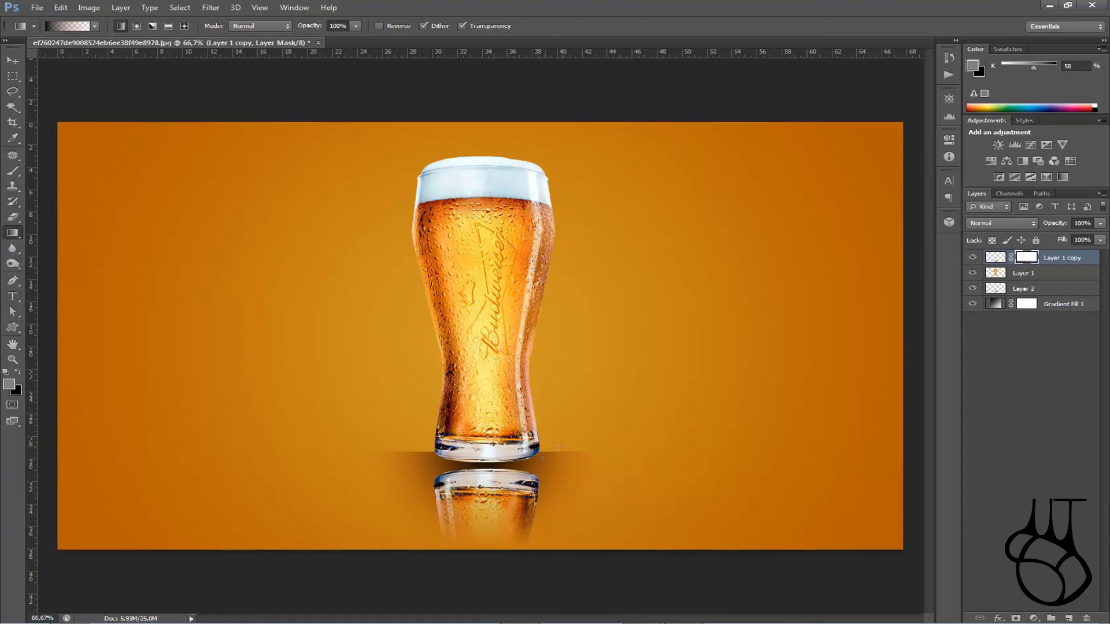
key("ctrl+z")
left_click_drag(484, 551, 489, 453)
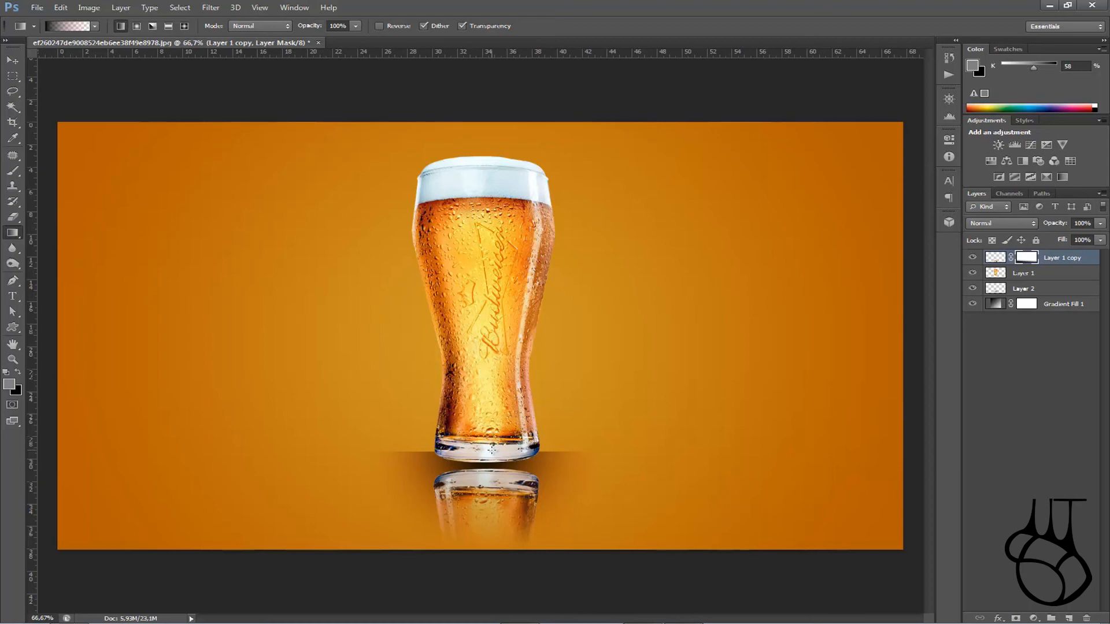
key("ctrl+z")
- Draw the gradient on the reflection's mask from the canvas's lower edge up to the glass base, and set Layer 1 copy's opacity to 62%
left_click_drag(491, 552, 491, 460)
left_click(1076, 261)
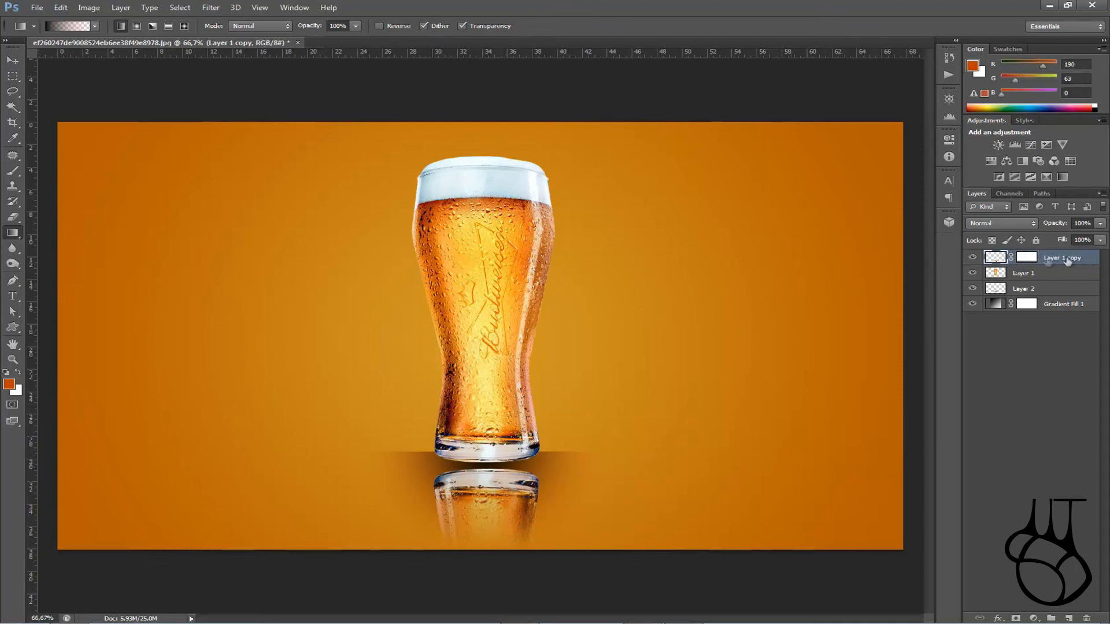
mouse_move(1063, 225)
left_mouse_down()
mouse_move(1040, 227)
mouse_move(1051, 226)
left_mouse_up()
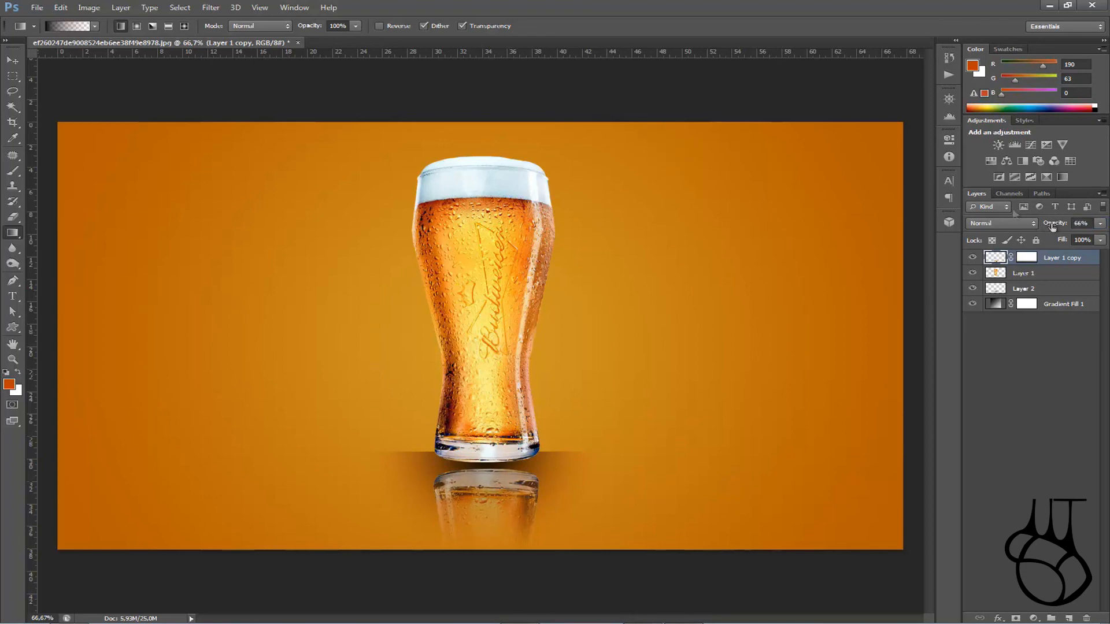
left_click_drag(1062, 227, 1060, 226)
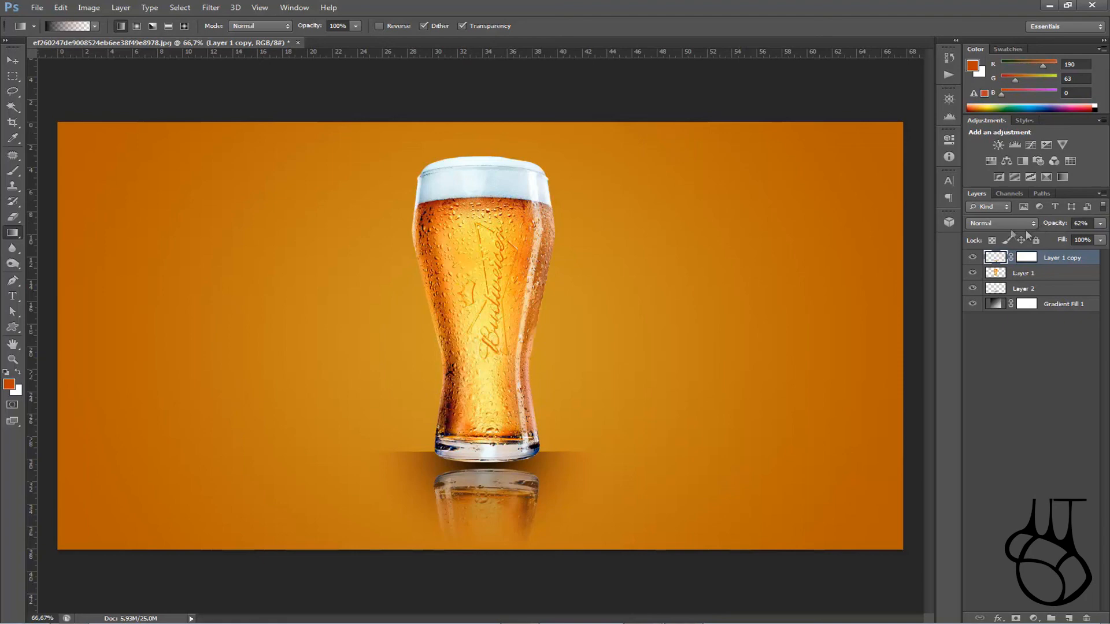